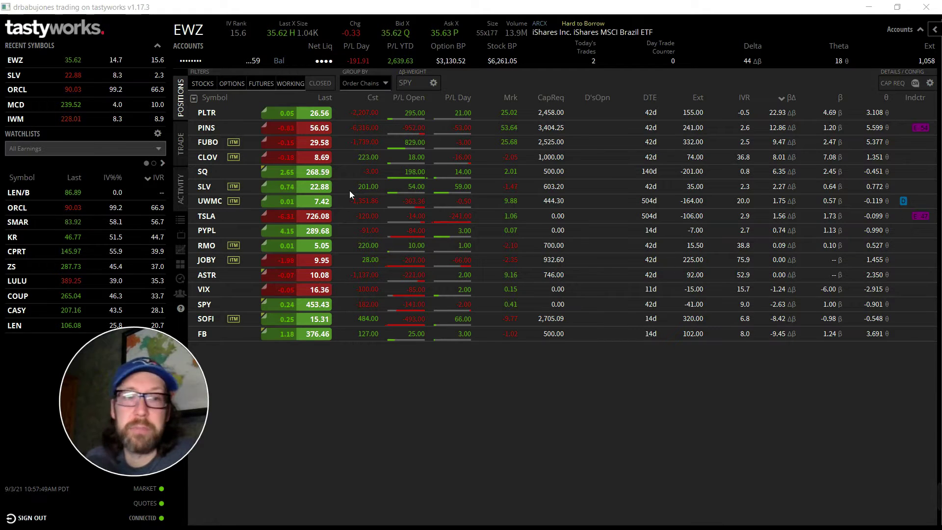
Open the EWZ option chain with the short Oct 15 33-put/39-call strangle loaded at 1.07.
click(182, 144)
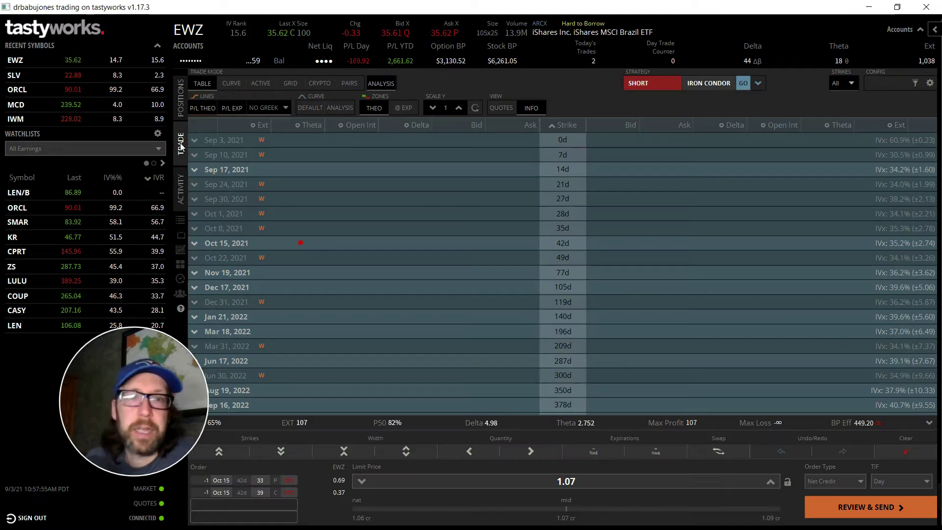
Sell the EWZ Oct 15 33 put and 39 call strangle for a 1.07 credit, keeping the call at 39.
click(324, 243)
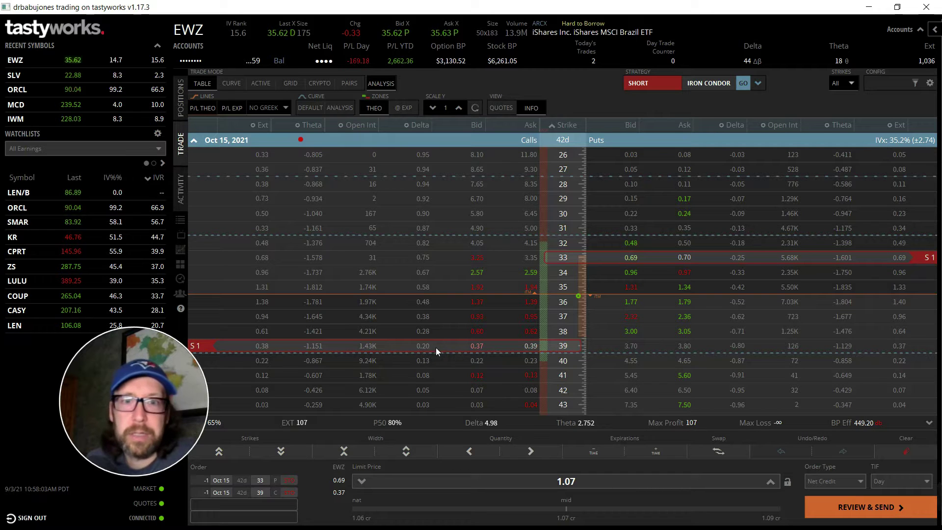
scroll(433, 339, down, 1)
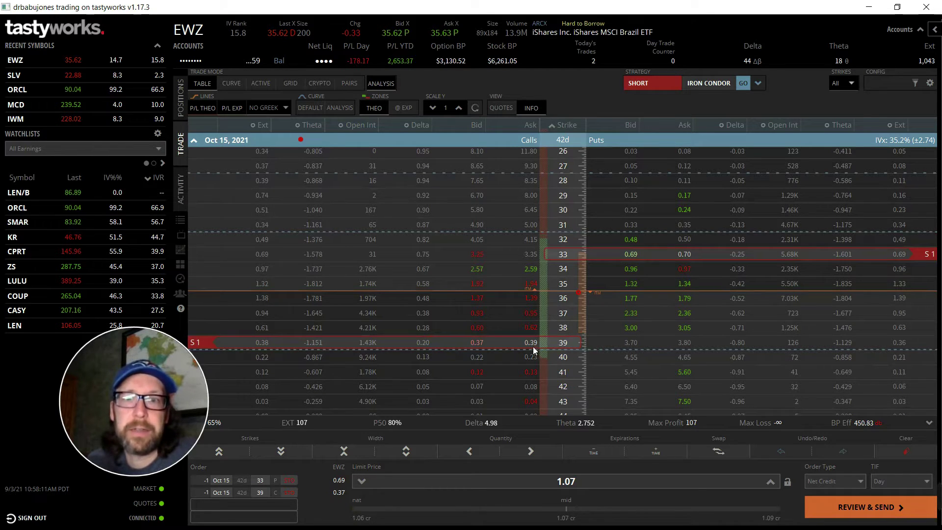
drag(534, 346, 536, 326)
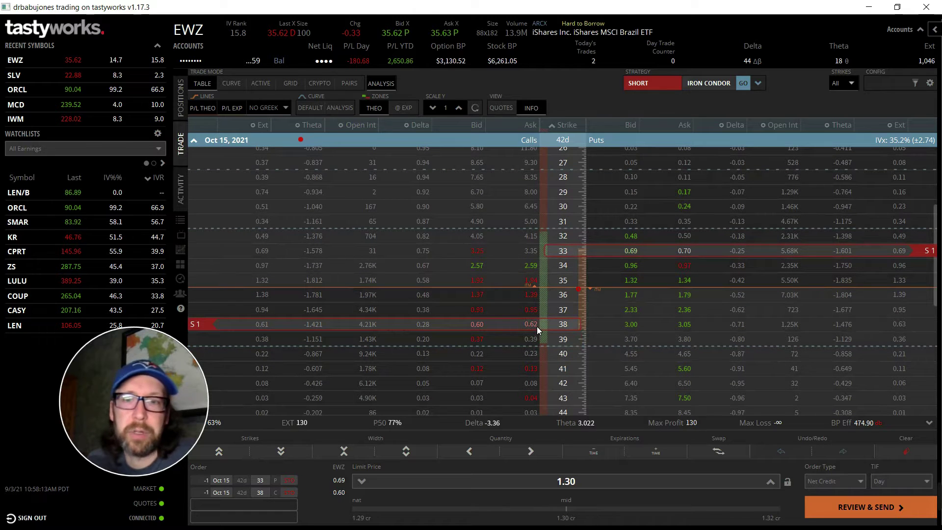
drag(537, 326, 538, 340)
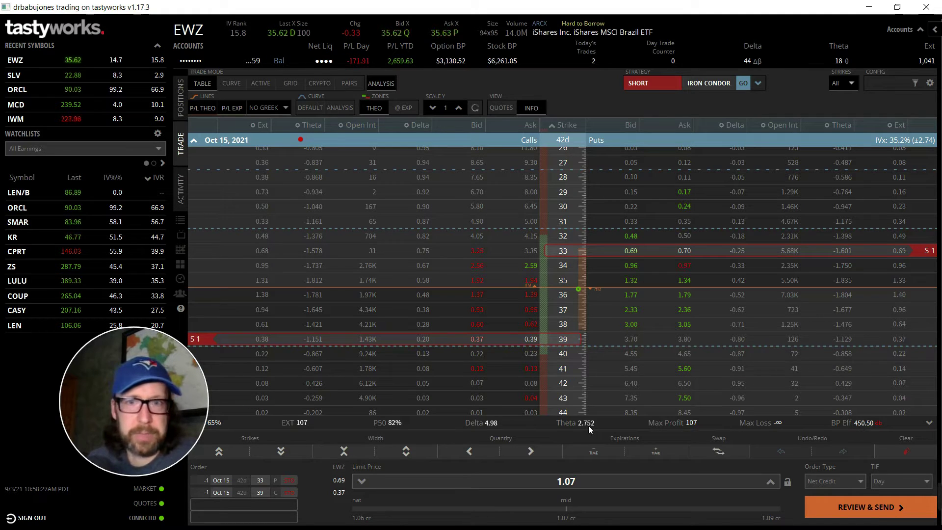
click(868, 507)
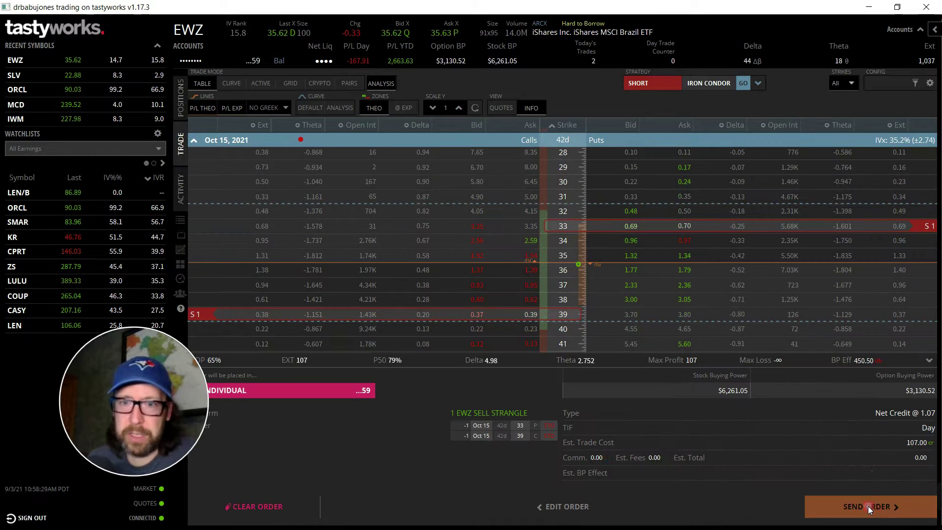
click(864, 506)
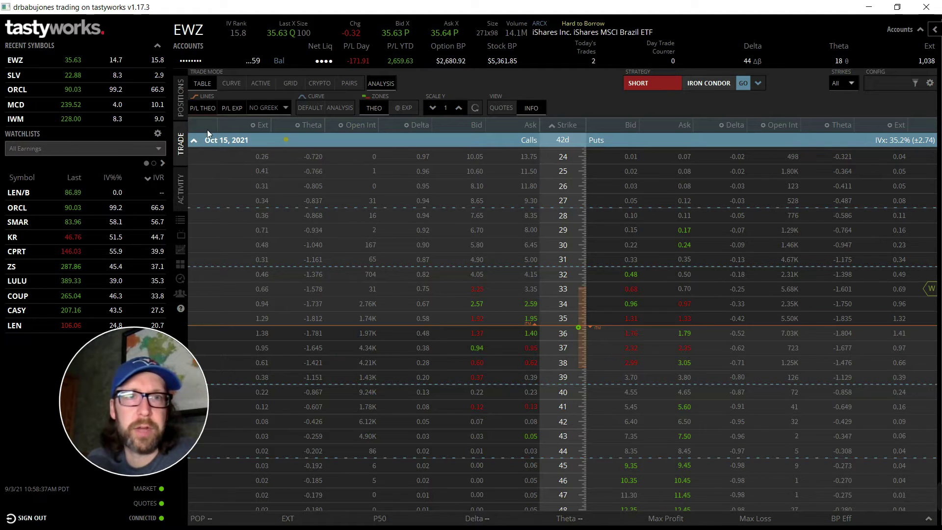
Load the IWM option chain and expand the Oct 15, 2021 expiration.
click(202, 35)
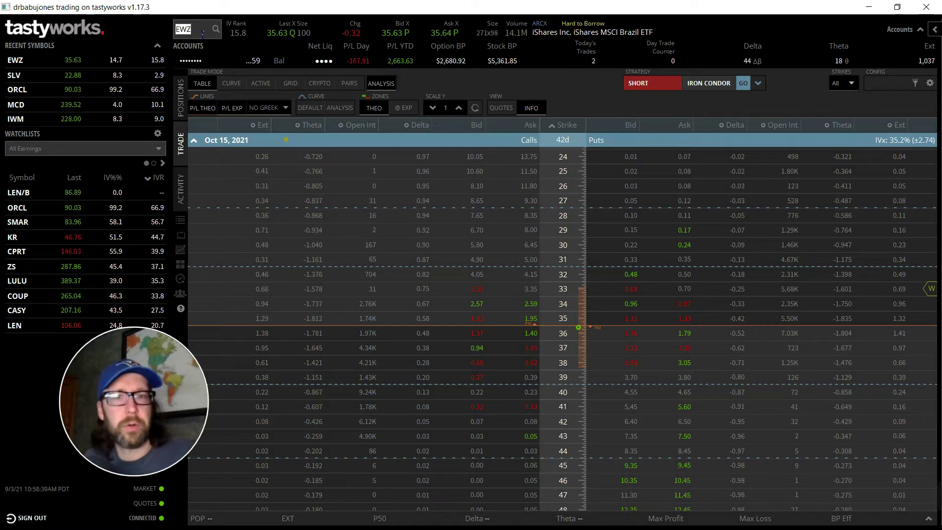
text(IWM)
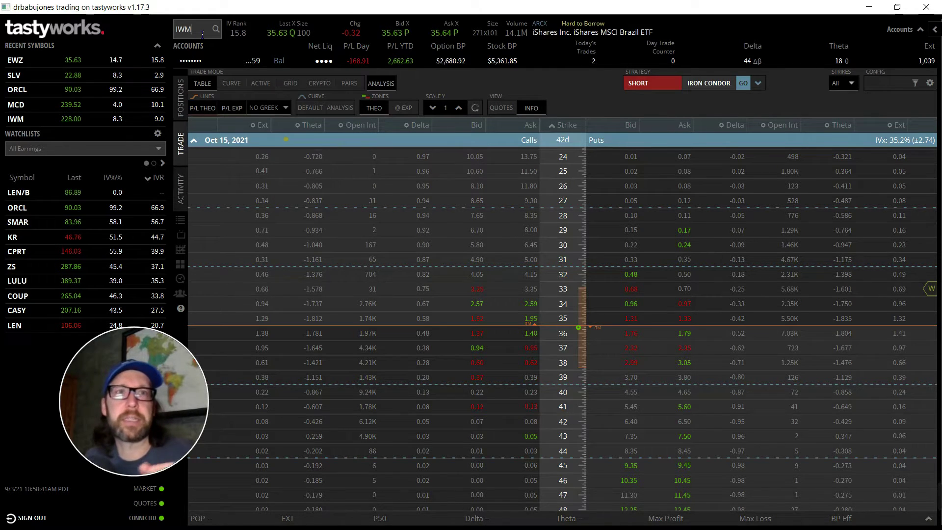
key(Return)
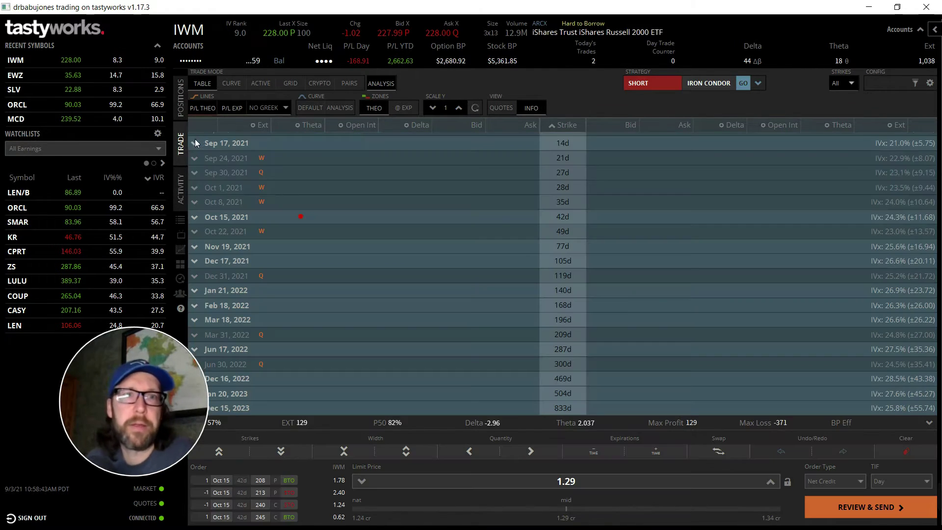
click(364, 220)
Check the 208/213 put and 240/245 call iron condor legs and review the order at 1.29.
scroll(558, 280, down, 5)
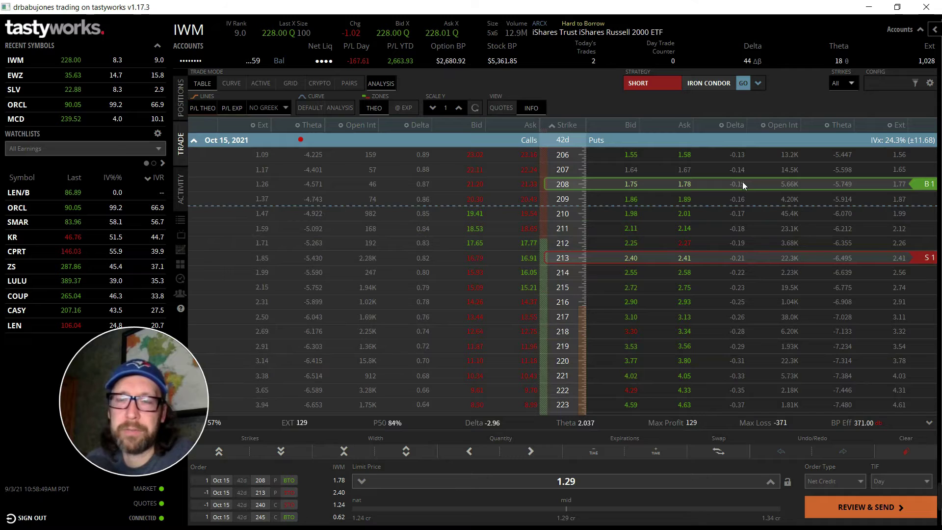
scroll(687, 234, down, 8)
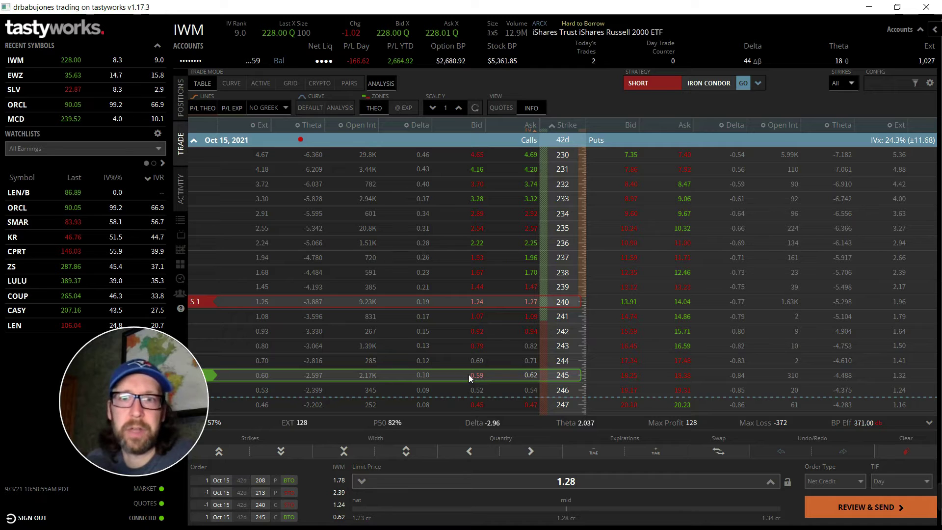
scroll(468, 374, up, 4)
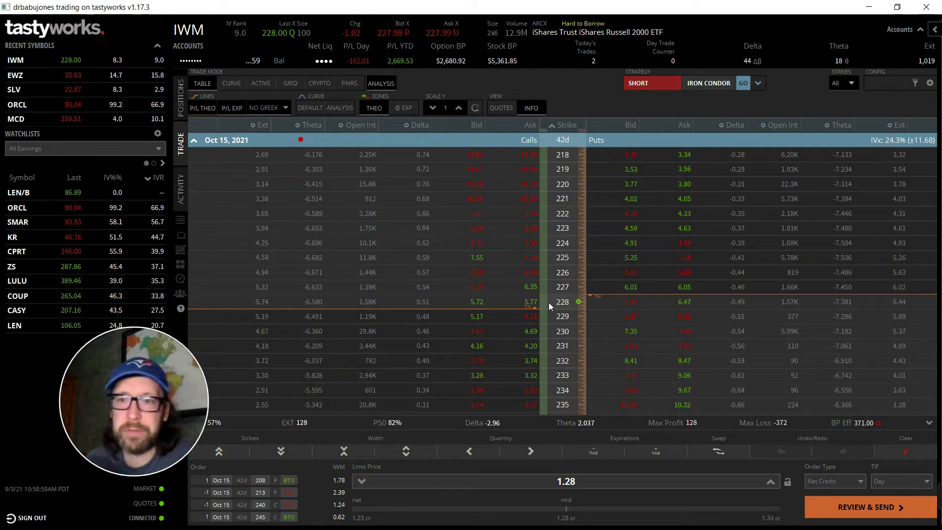
scroll(557, 328, down, 3)
scroll(520, 349, down, 2)
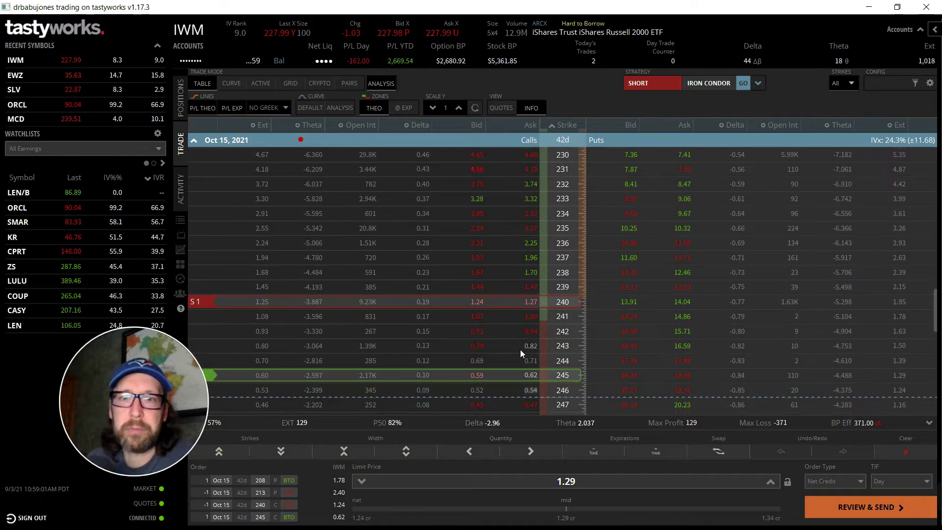
scroll(519, 344, up, 5)
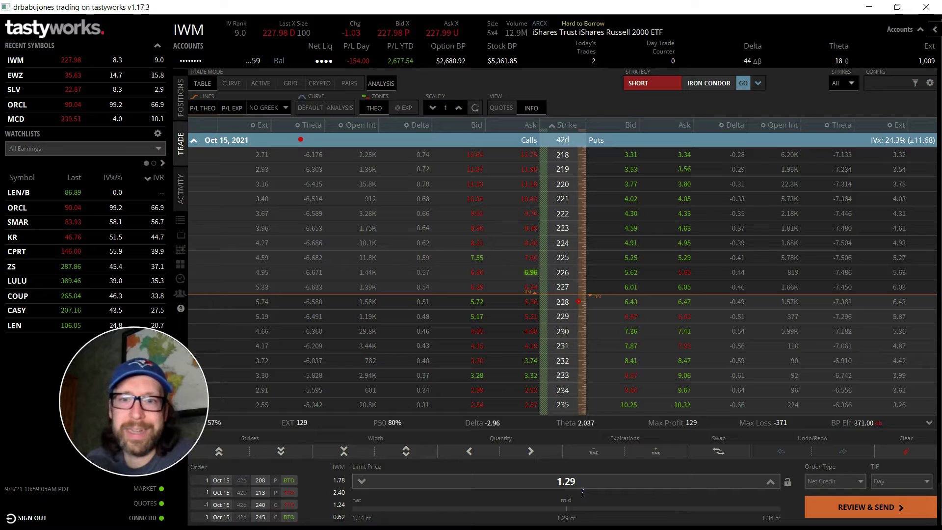
scroll(596, 398, up, 2)
scroll(594, 395, up, 2)
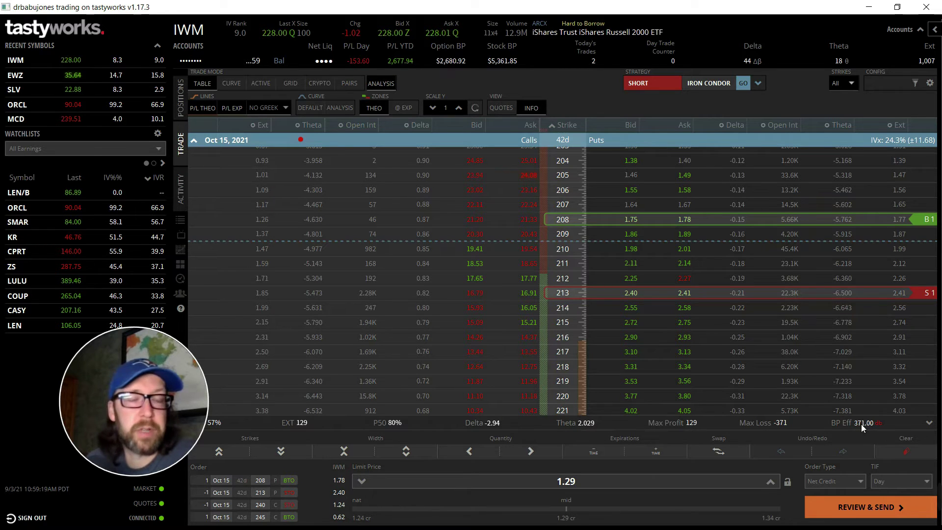
scroll(610, 321, down, 5)
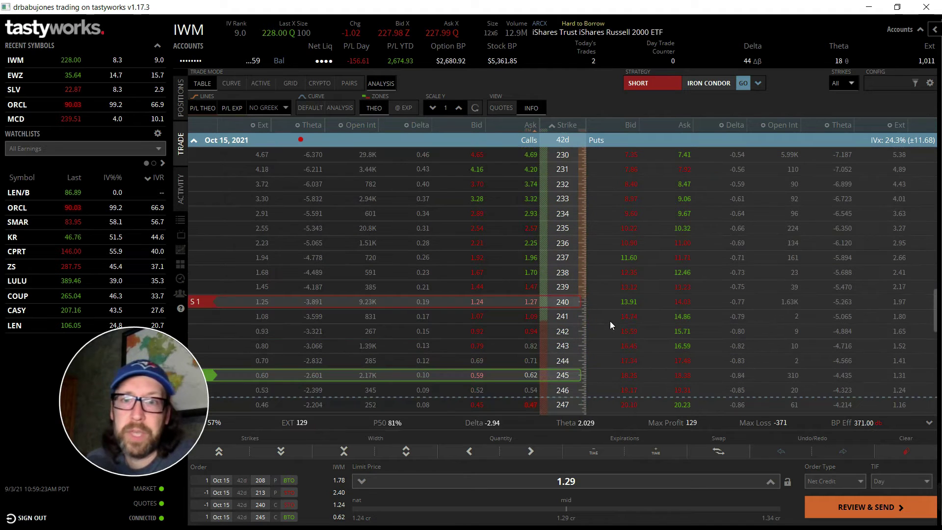
scroll(610, 325, up, 2)
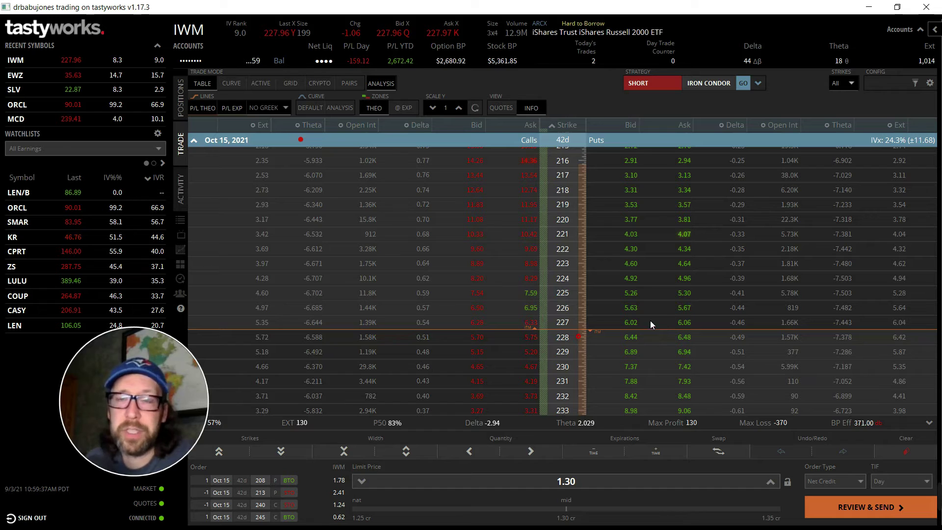
scroll(621, 320, down, 5)
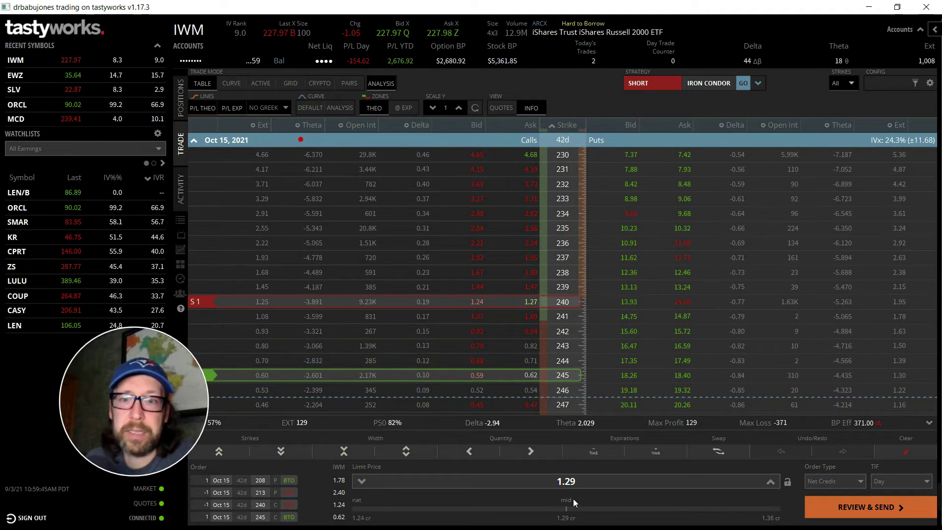
click(859, 508)
Send the IWM iron condor at 1.29 and view it working in the Activity list.
click(867, 507)
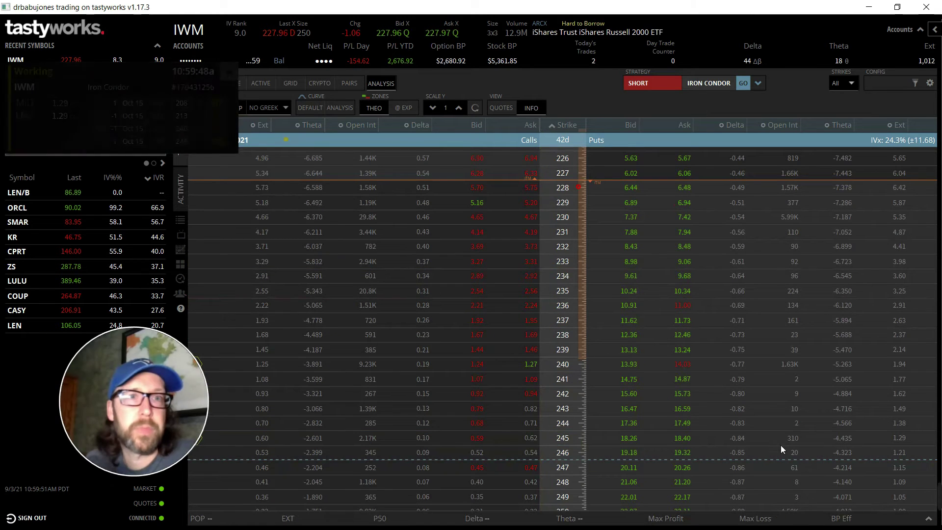
click(181, 191)
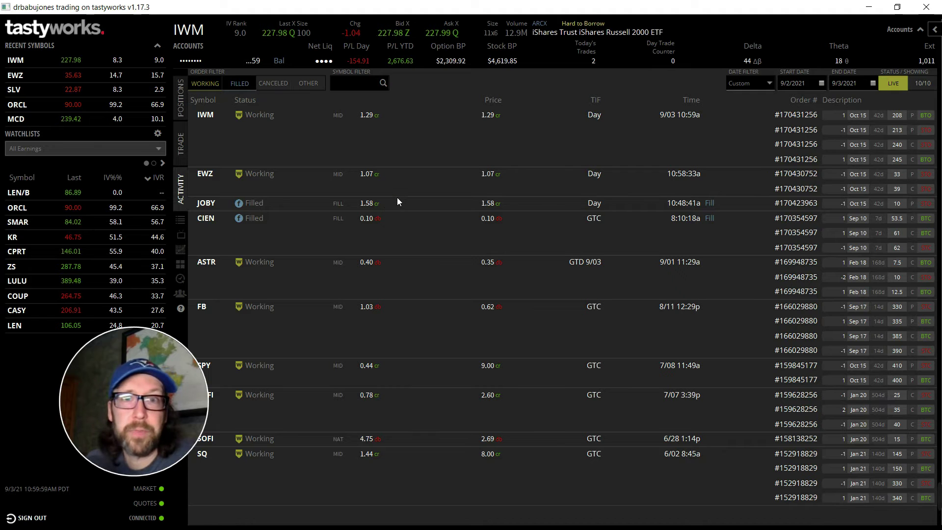
Replace the working EWZ strangle order with a 1.06 credit and send it.
right_click(450, 175)
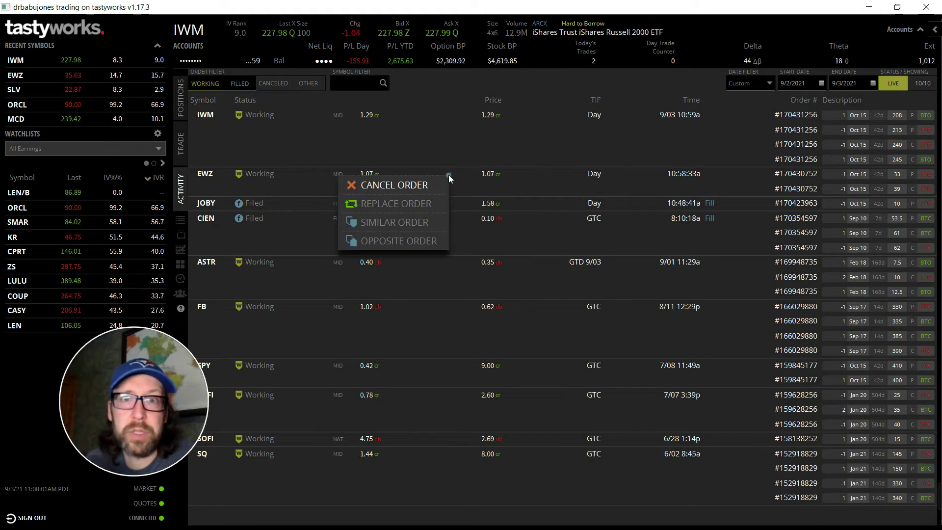
click(421, 204)
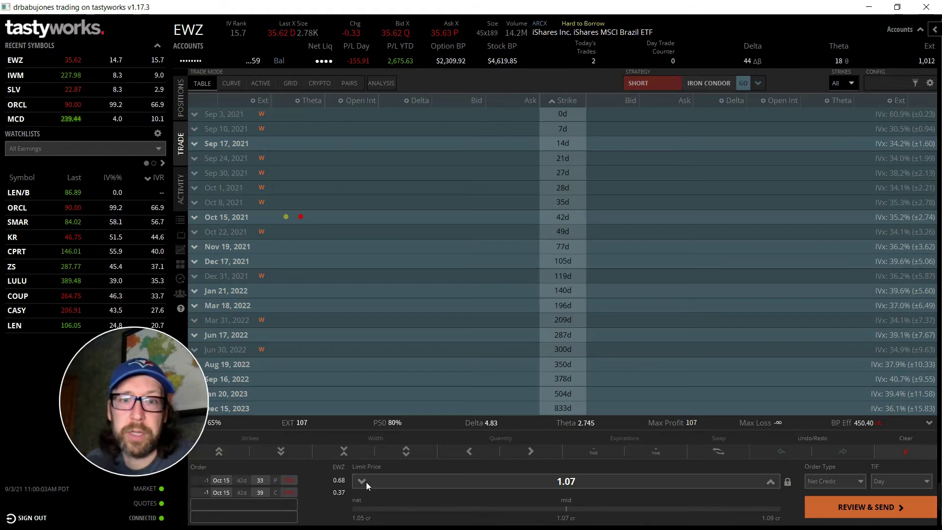
click(361, 482)
click(859, 508)
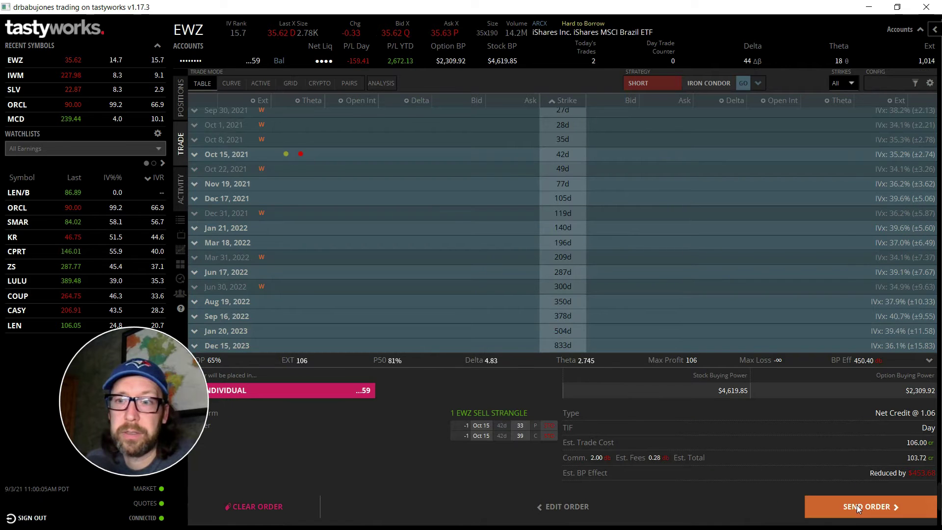
click(857, 505)
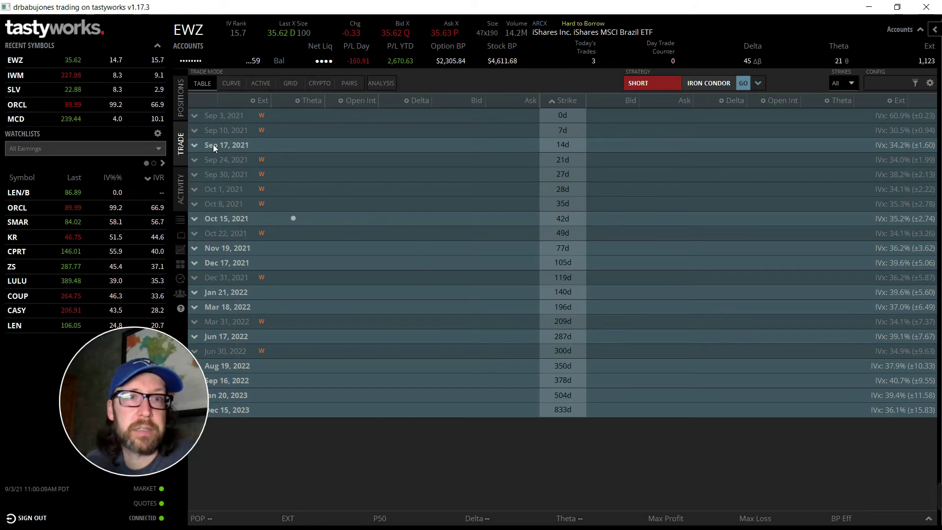
Replace the working IWM iron condor order with a 1.28 credit and send it.
click(181, 99)
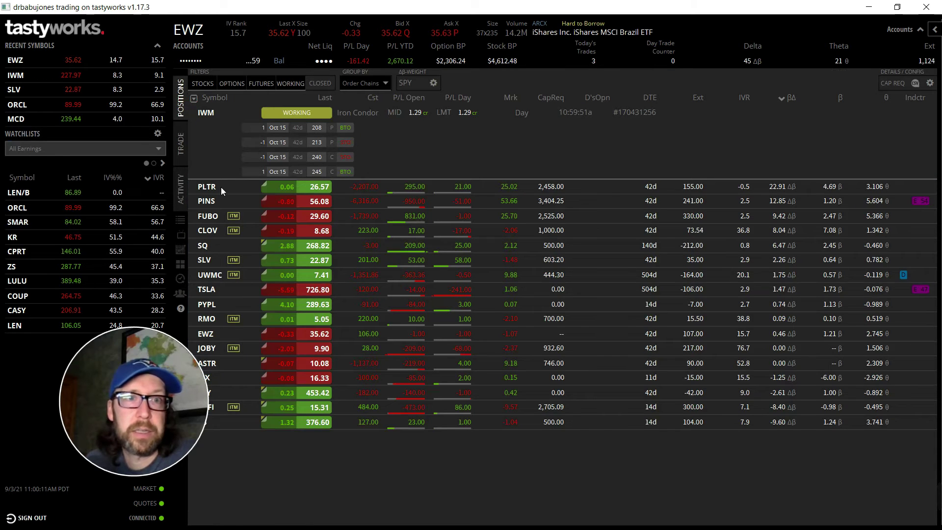
click(182, 197)
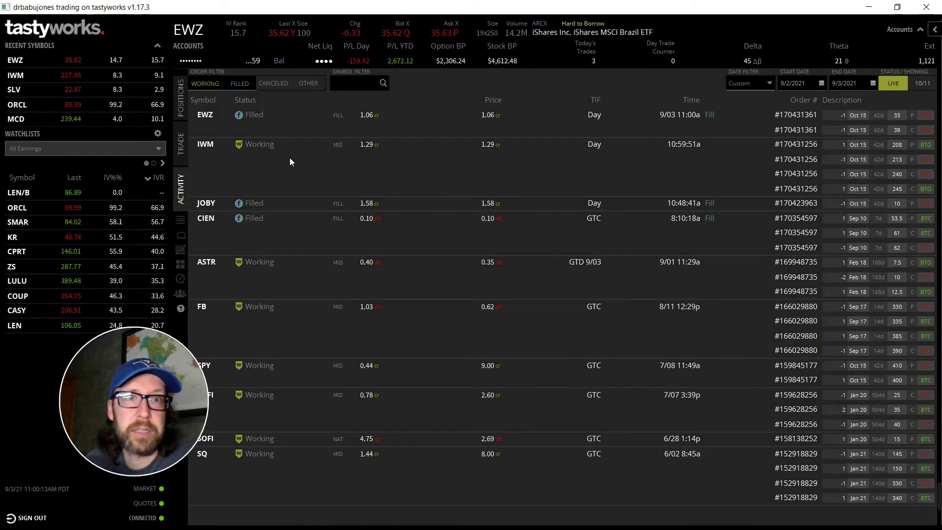
right_click(441, 163)
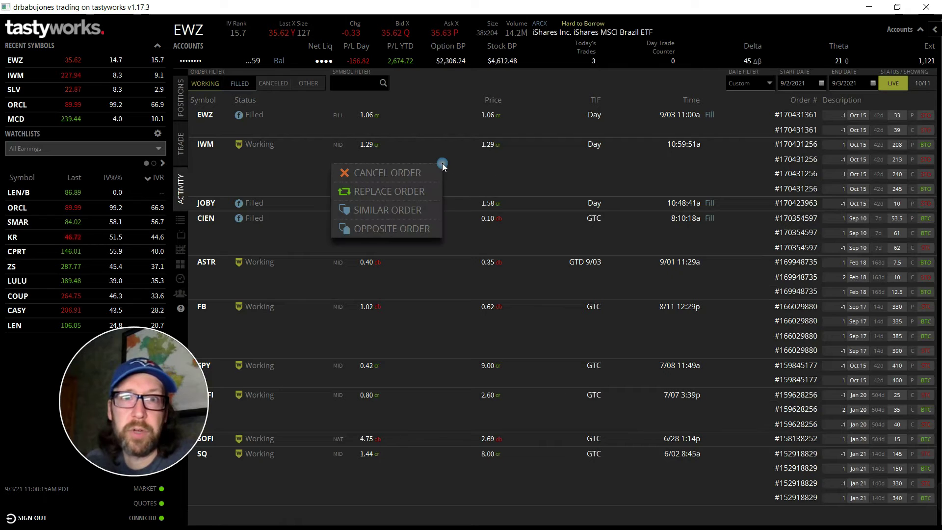
click(414, 191)
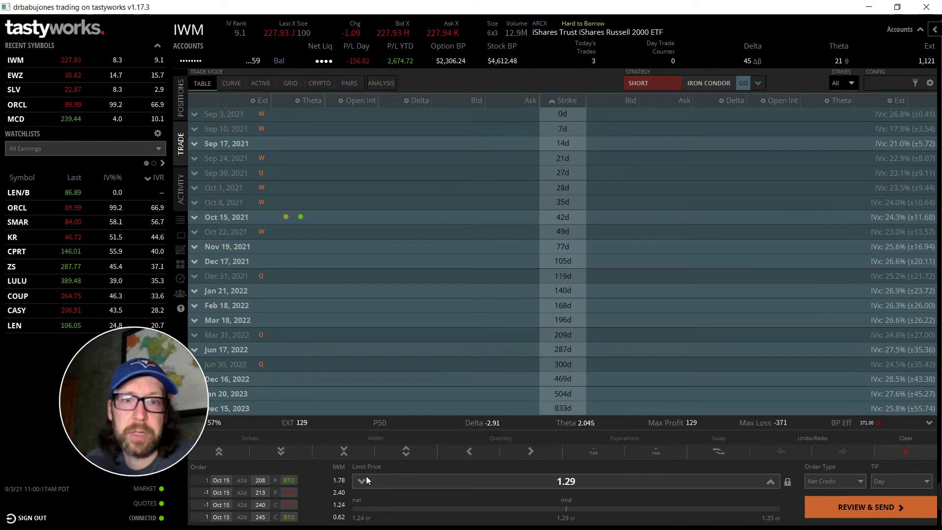
click(362, 481)
click(846, 509)
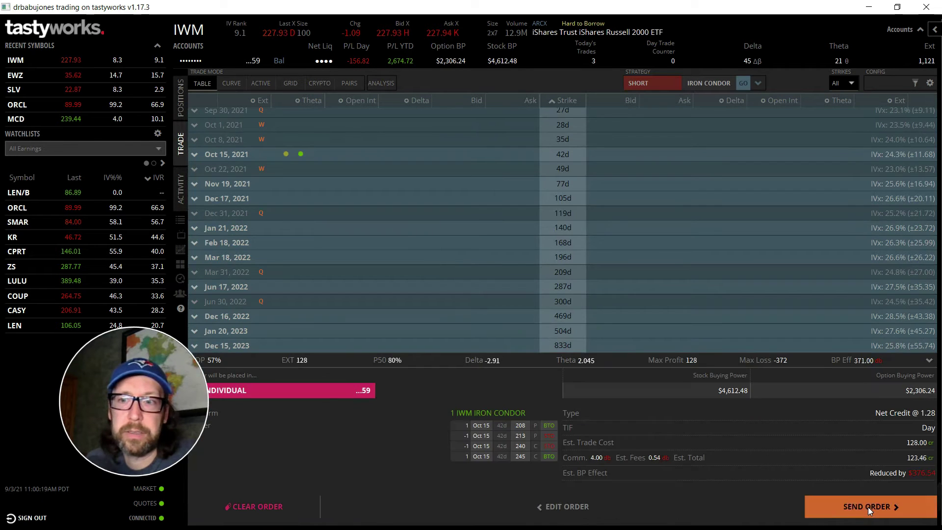
click(868, 507)
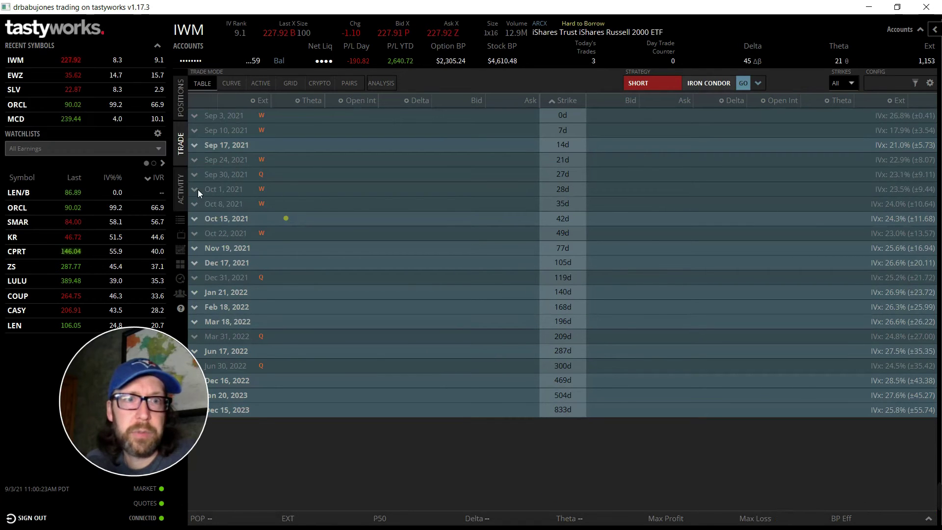
Review the IWM Oct 15 strikes, then check the Activity and Positions lists.
click(194, 219)
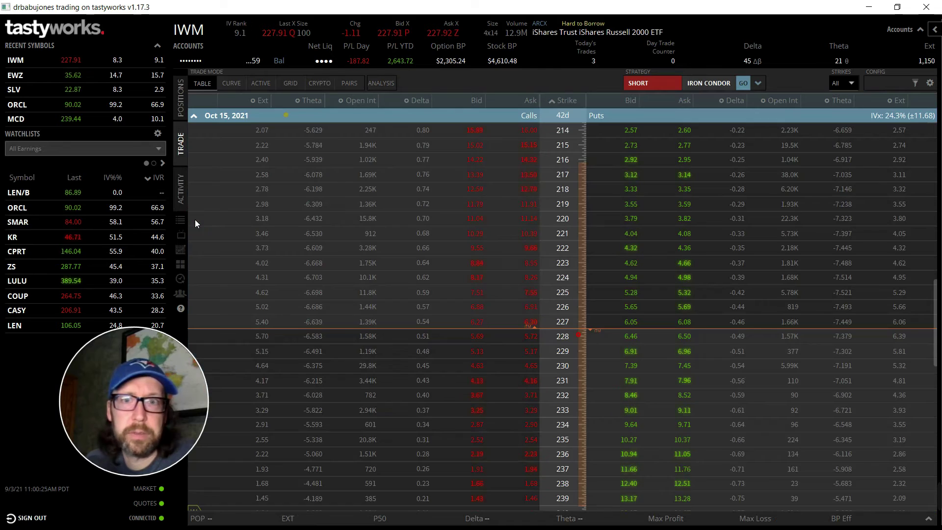
scroll(514, 313, up, 10)
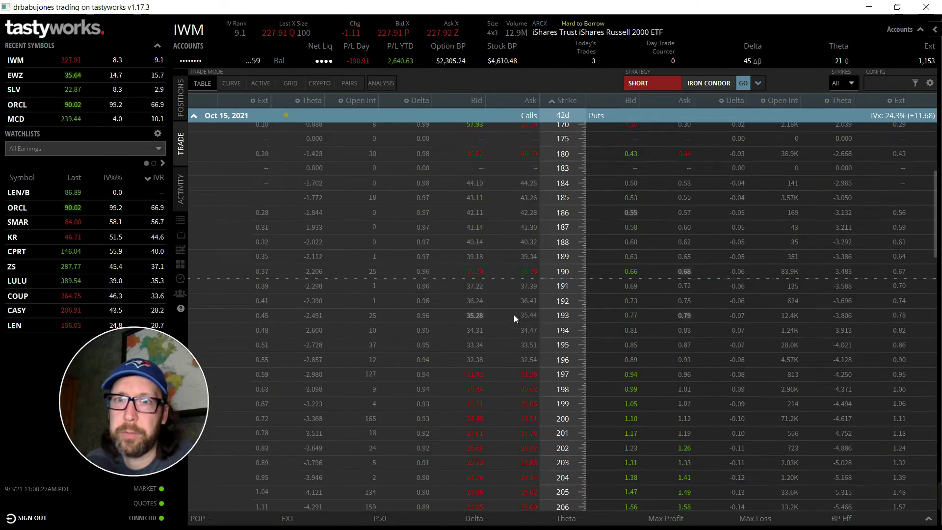
scroll(516, 312, down, 6)
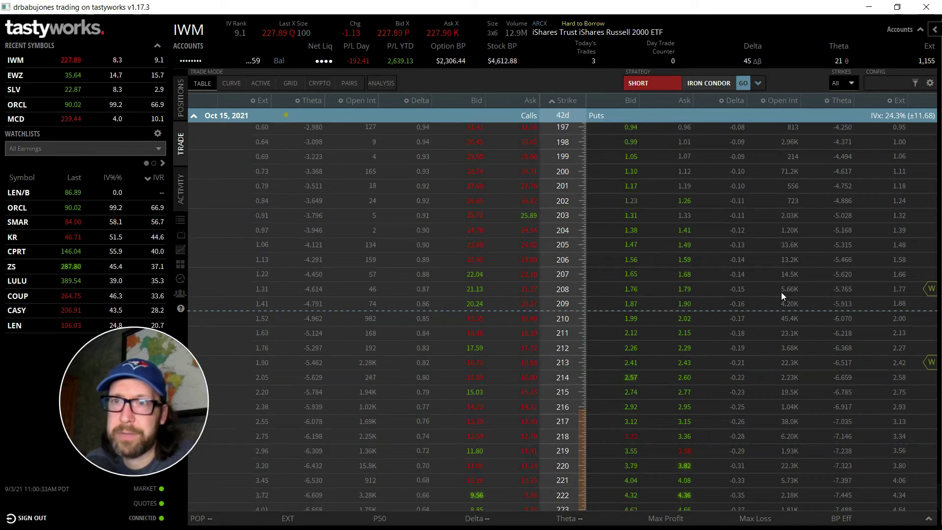
click(180, 190)
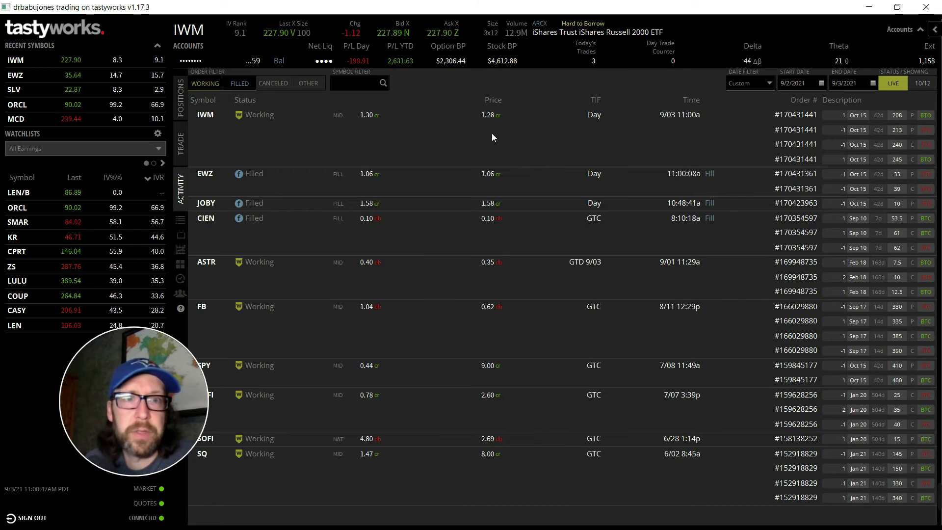
click(180, 98)
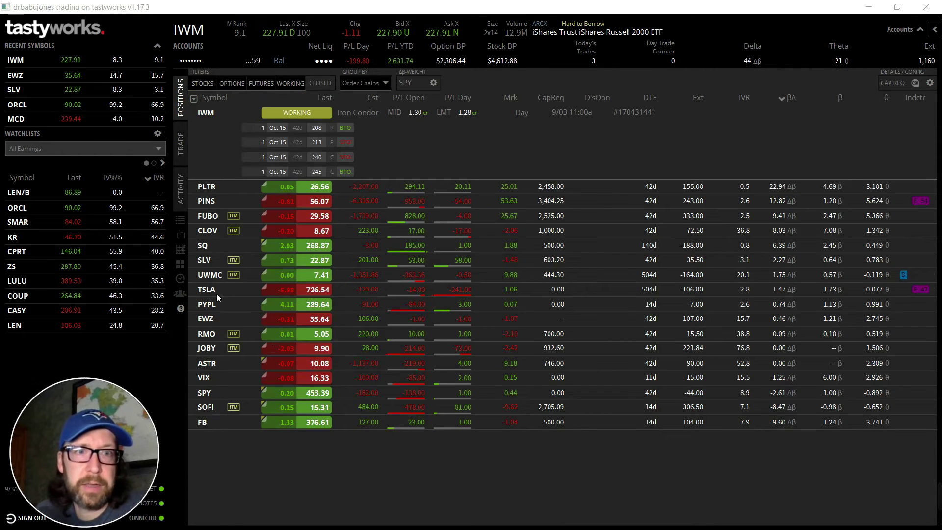
Buy back the EWZ 33 put and 39 call with a GTC order at a 0.52 debit.
click(211, 318)
click(279, 348)
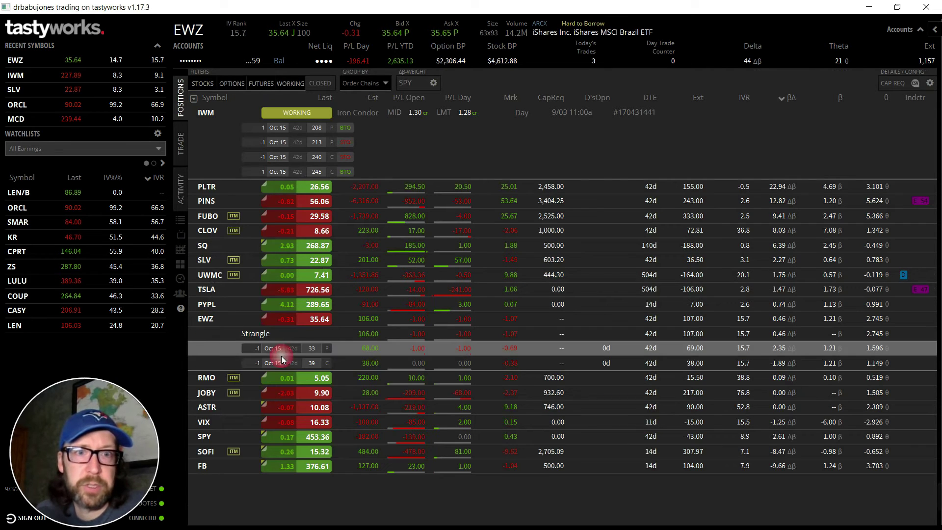
click(280, 362)
right_click(281, 364)
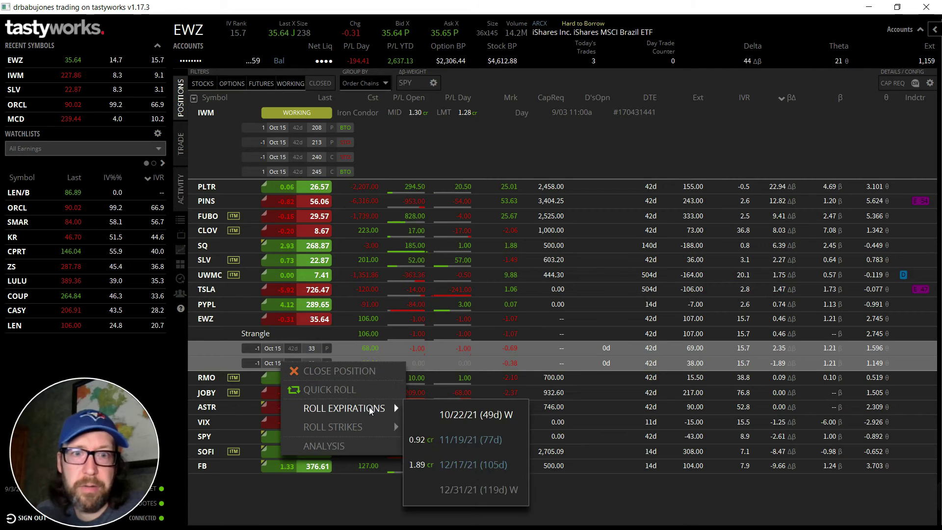
click(359, 372)
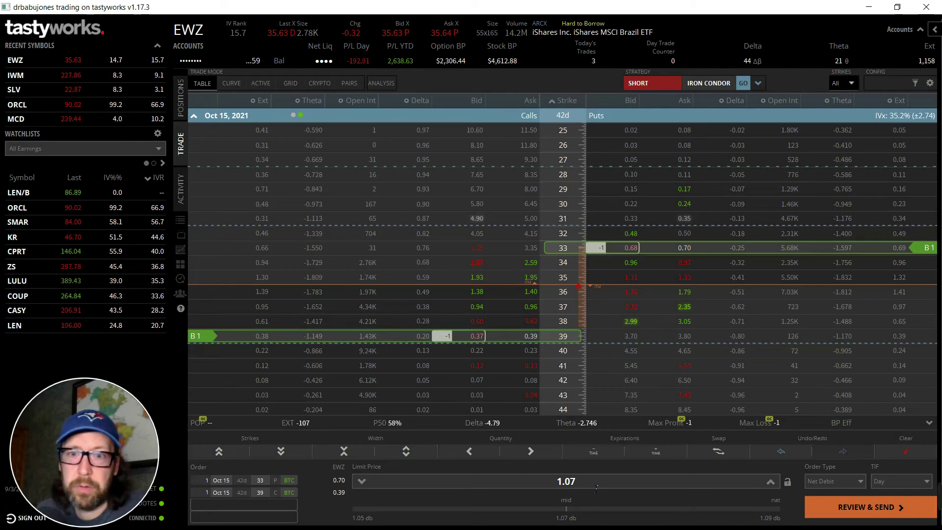
text(0.)
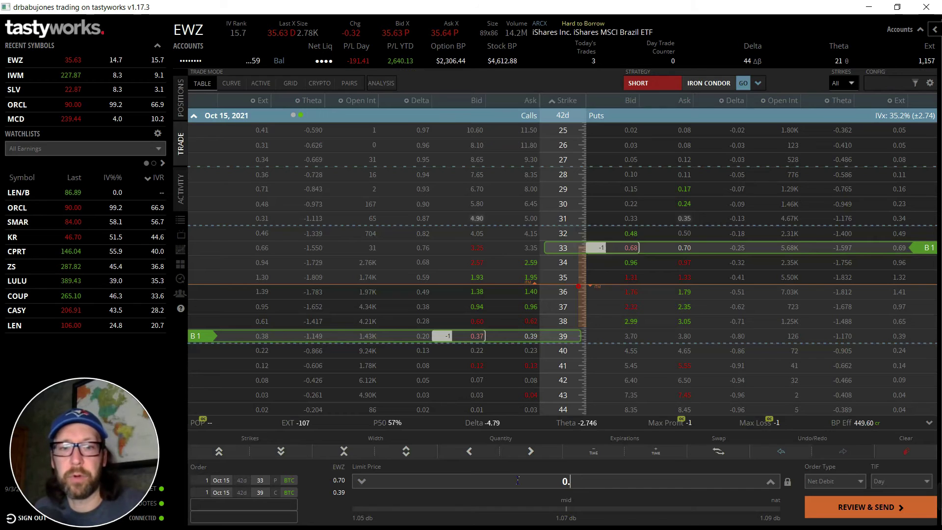
text(52)
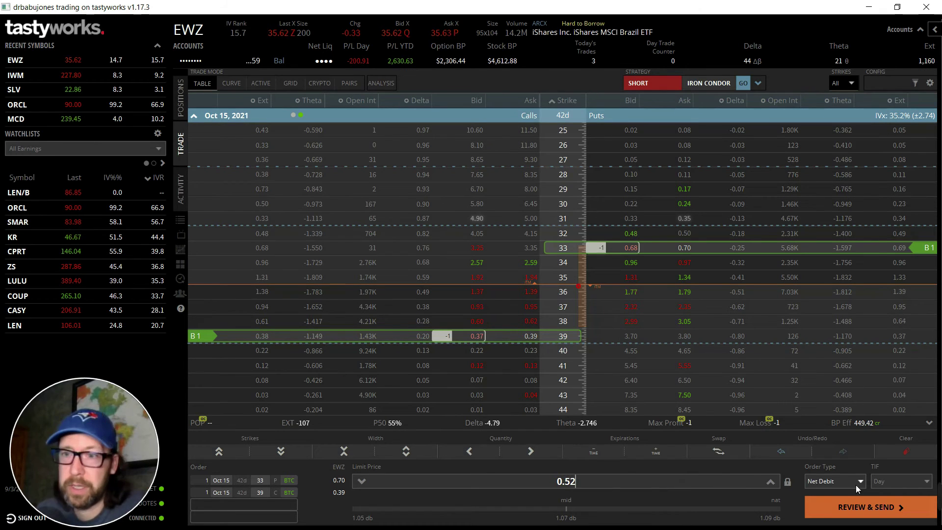
click(884, 482)
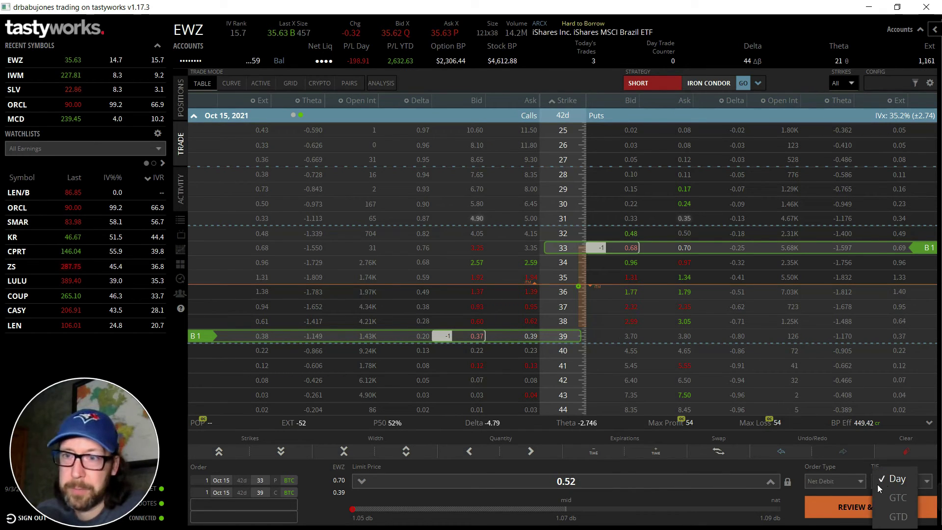
click(890, 496)
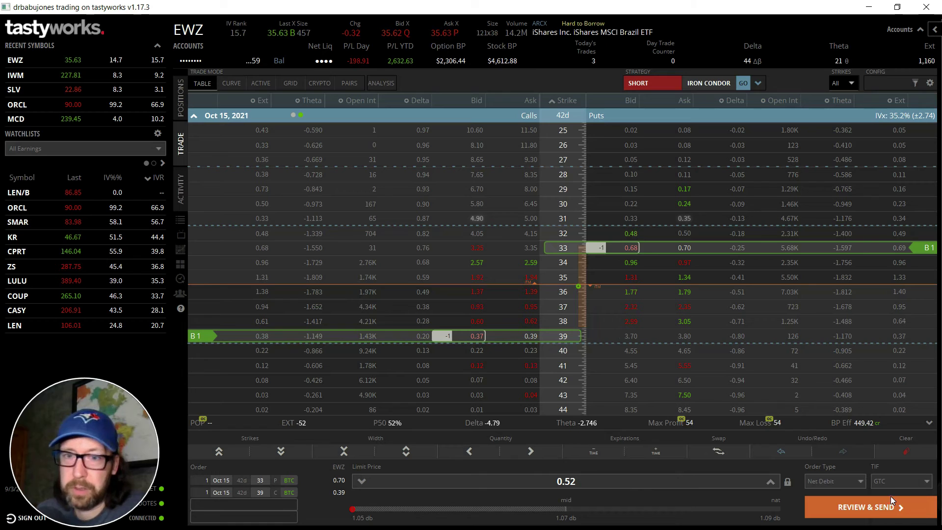
click(851, 506)
click(856, 508)
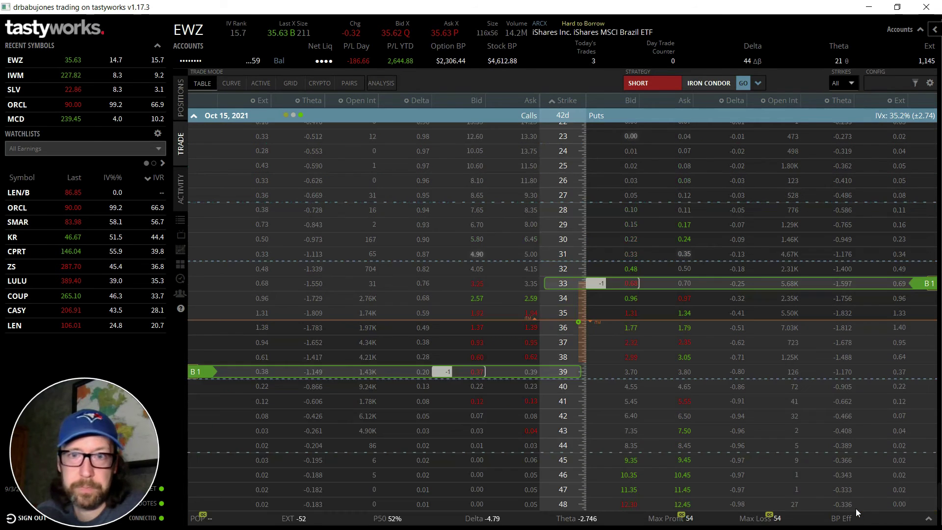
click(229, 71)
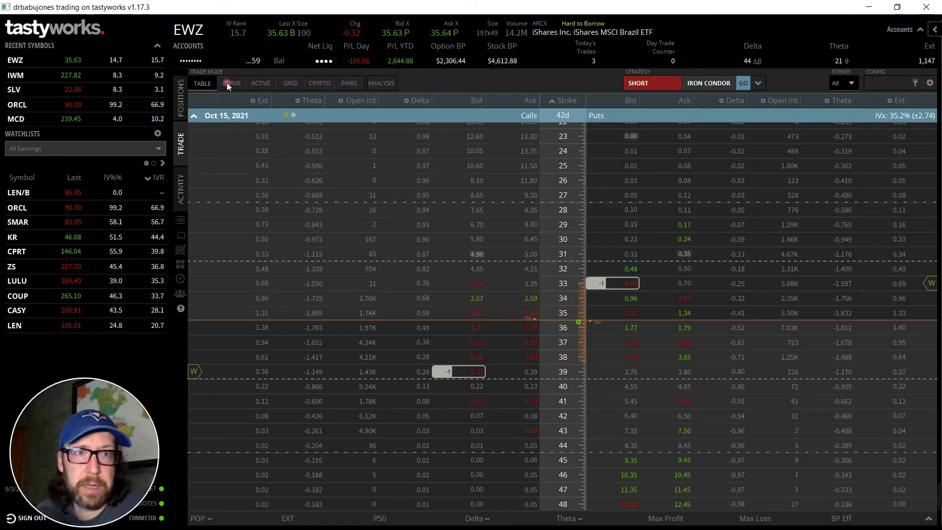
View the Activity list with the EWZ 0.52 GTC close working and IWM condor filled.
click(182, 192)
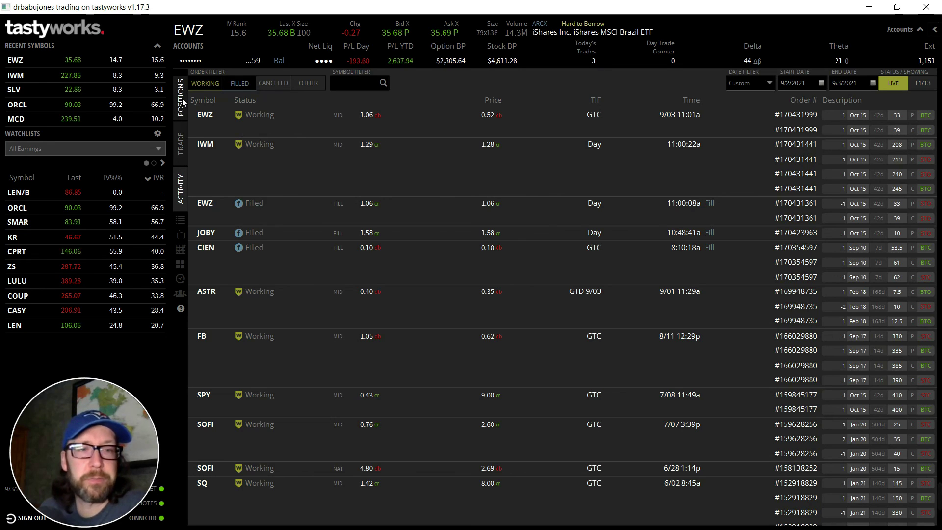
mouse_move(849, 503)
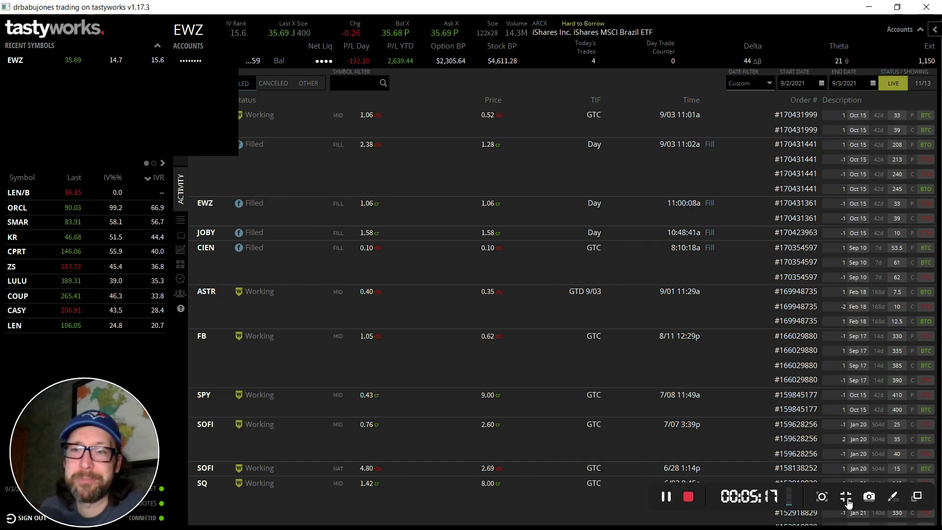